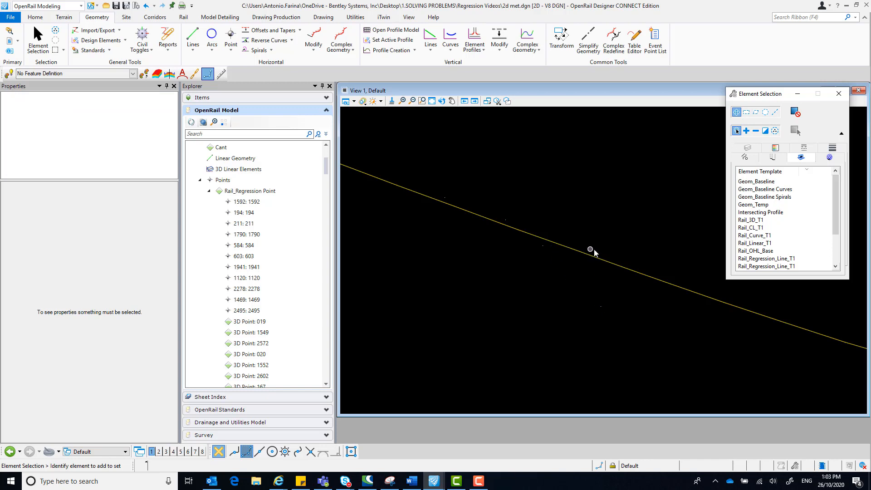
# Step: Select the group of regression points along the upper part of the line to view their properties, and clear the selection
pyautogui.click(547, 239)
pyautogui.moveTo(414, 220); pyautogui.dragTo(536, 280, button='middle')
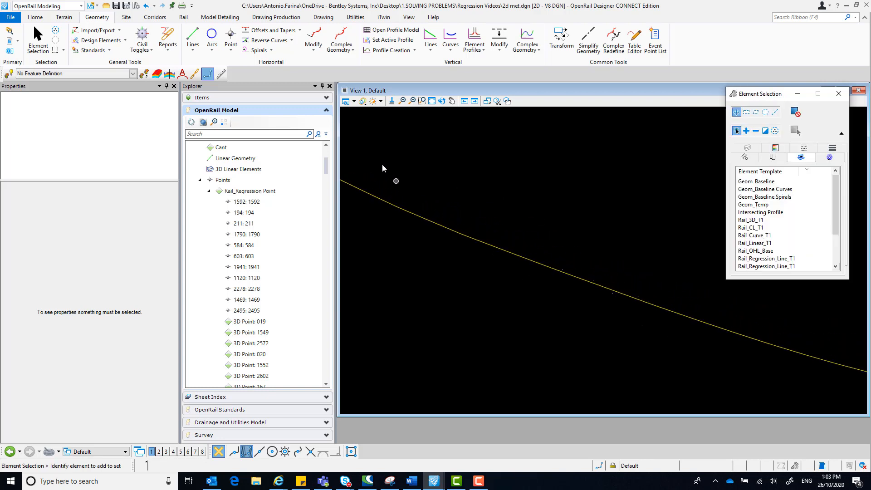
pyautogui.moveTo(354, 140); pyautogui.dragTo(535, 334)
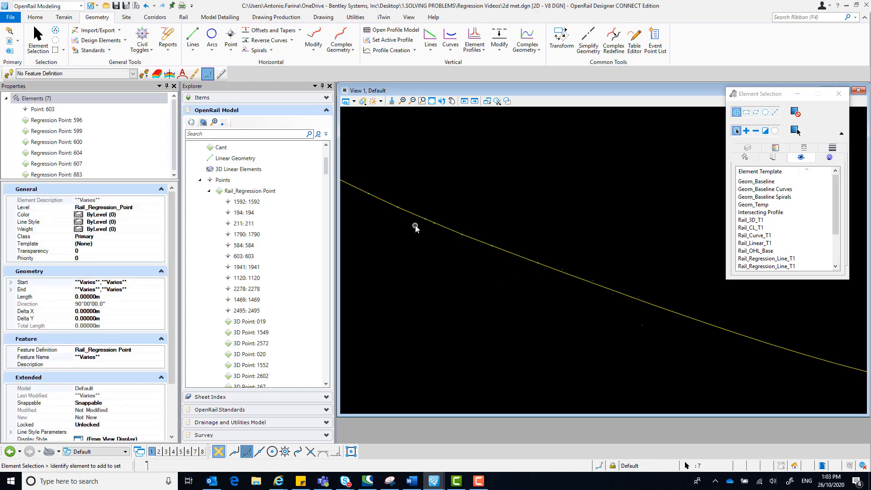
pyautogui.click(404, 165)
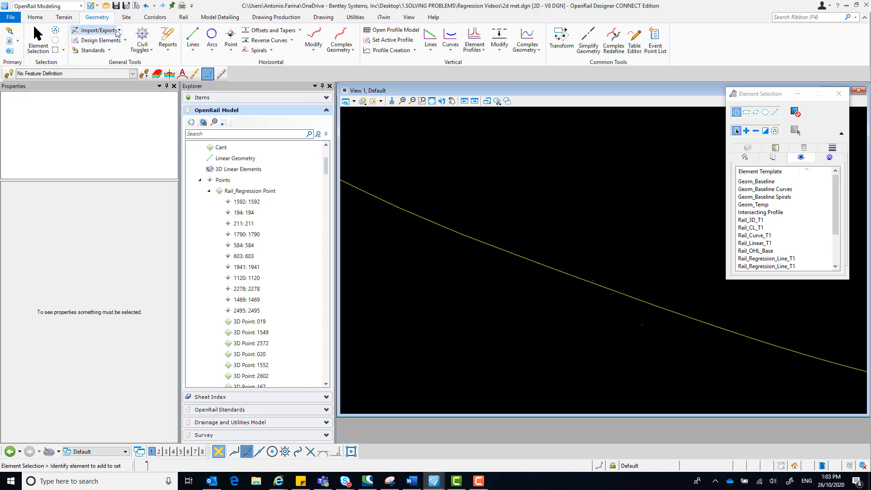
# Step: Start adding points to a regression line with the point status Use Point
pyautogui.click(184, 18)
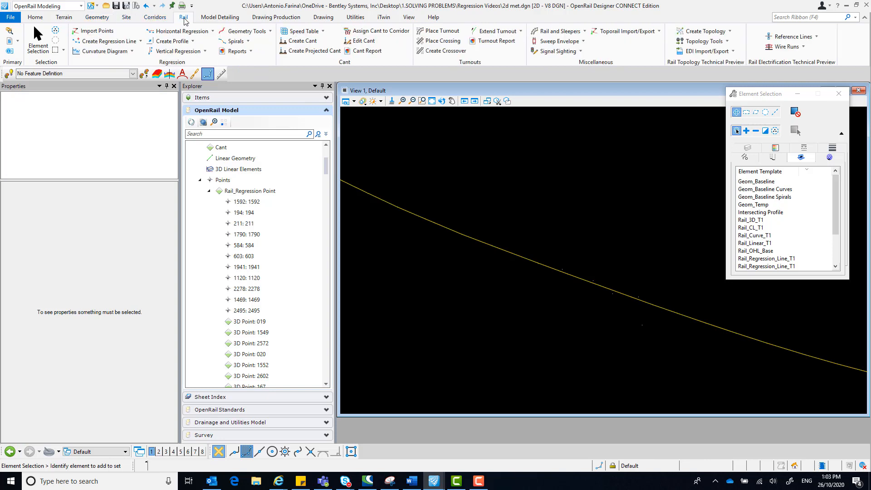
pyautogui.click(140, 41)
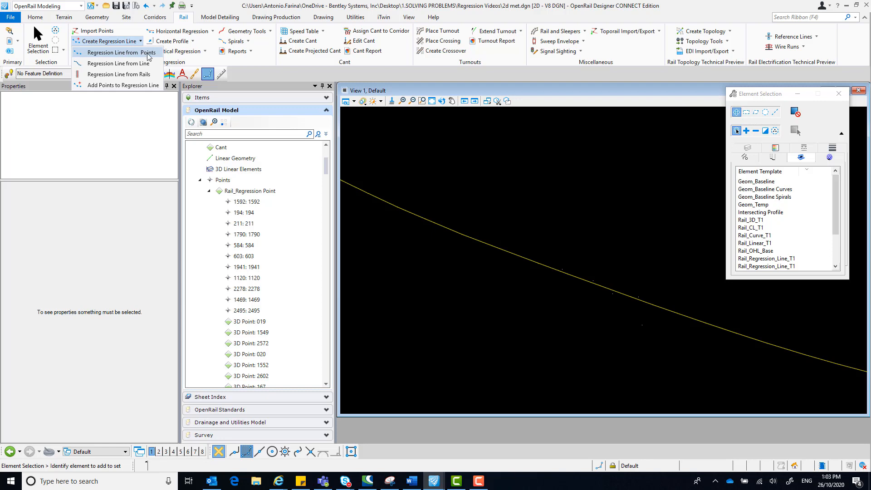
pyautogui.click(491, 205)
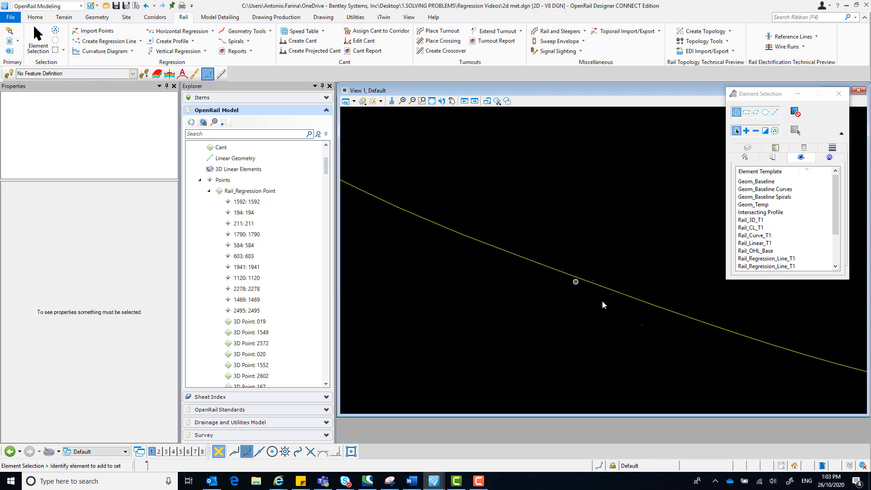
pyautogui.scroll(1, 641, 333)
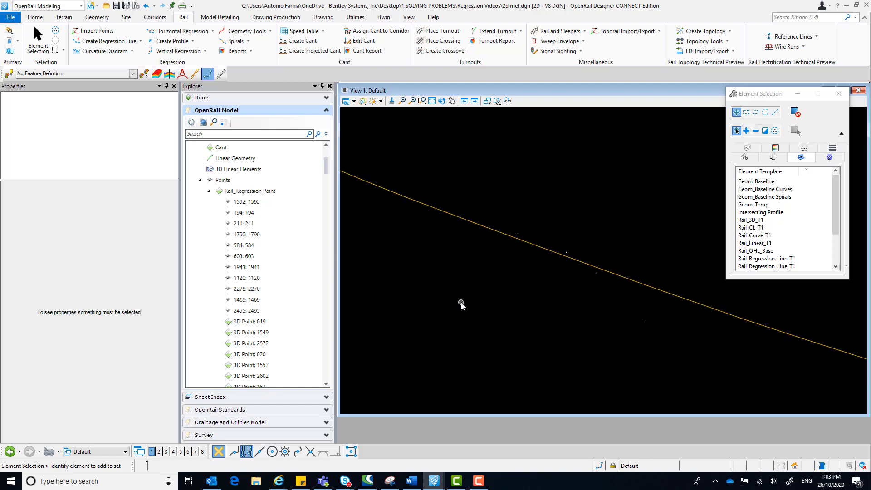
pyautogui.moveTo(611, 226); pyautogui.dragTo(577, 216, button='middle')
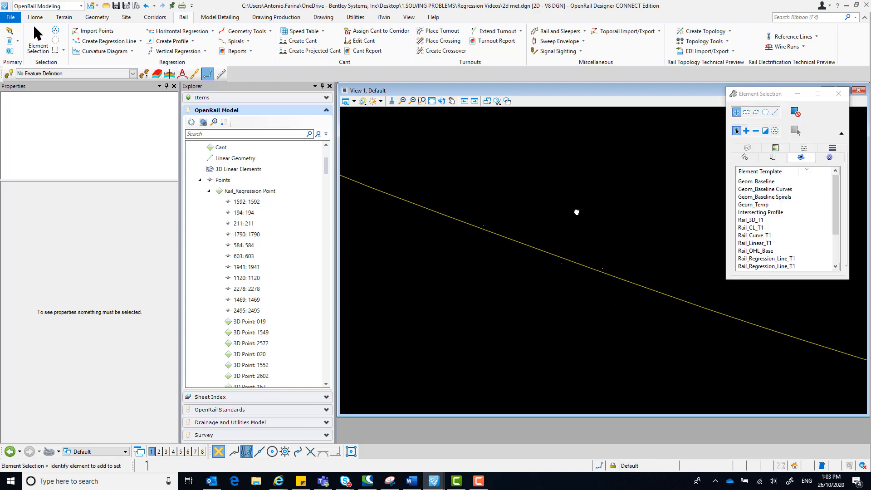
pyautogui.click(140, 41)
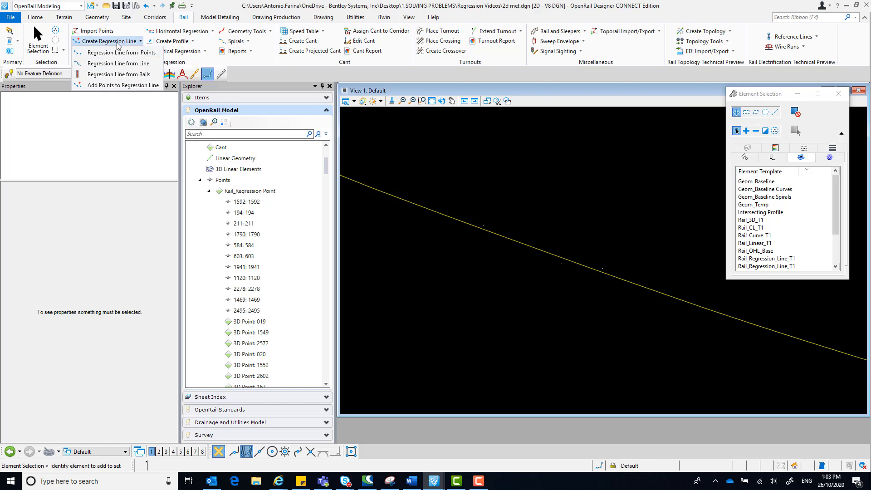
pyautogui.click(130, 88)
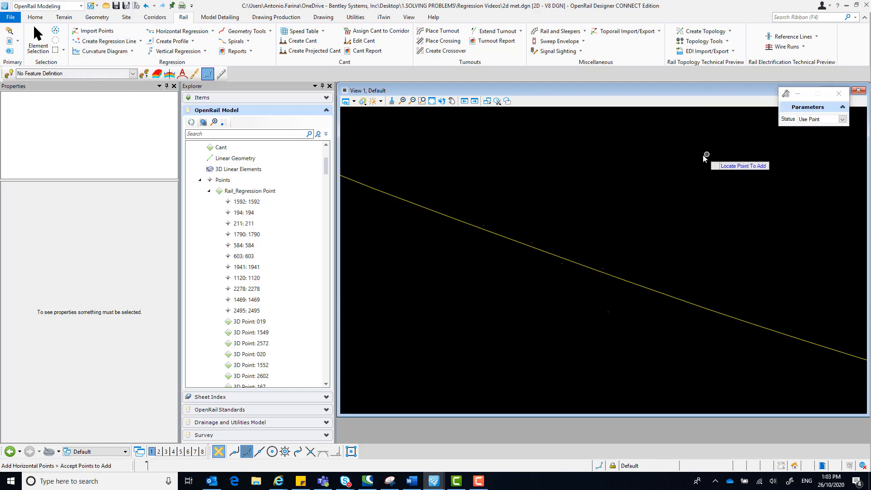
pyautogui.click(806, 94)
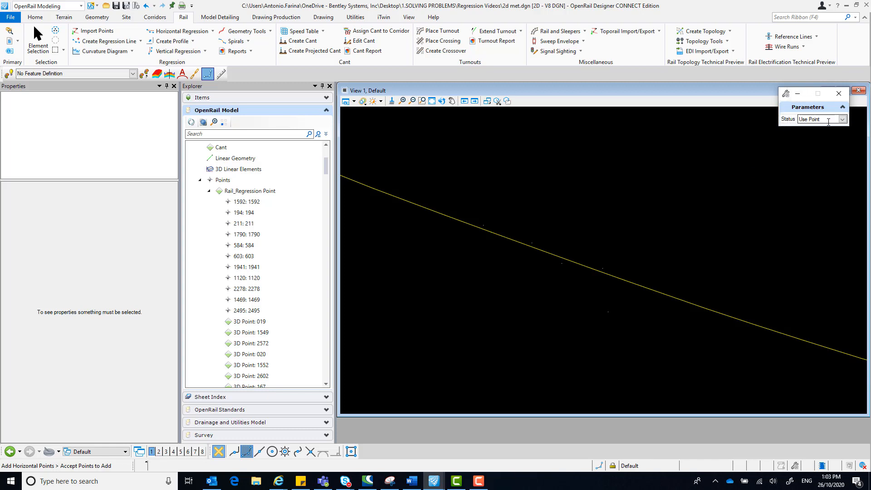
pyautogui.click(842, 119)
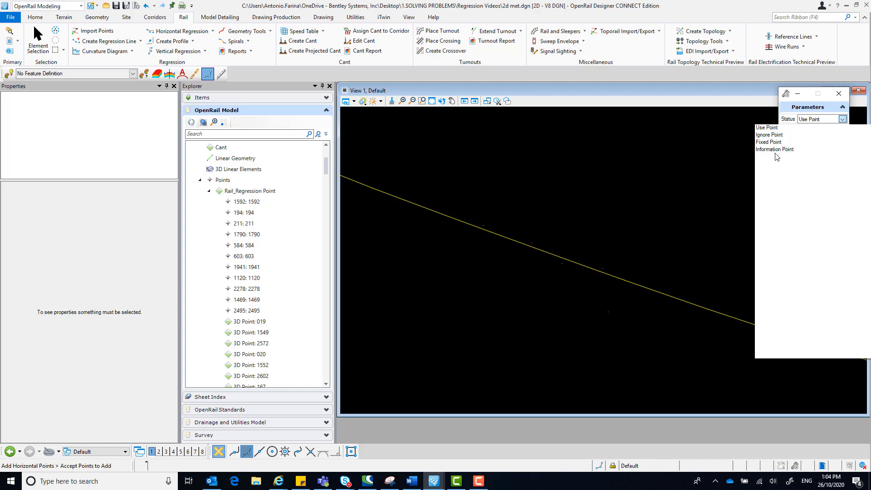
pyautogui.click(778, 157)
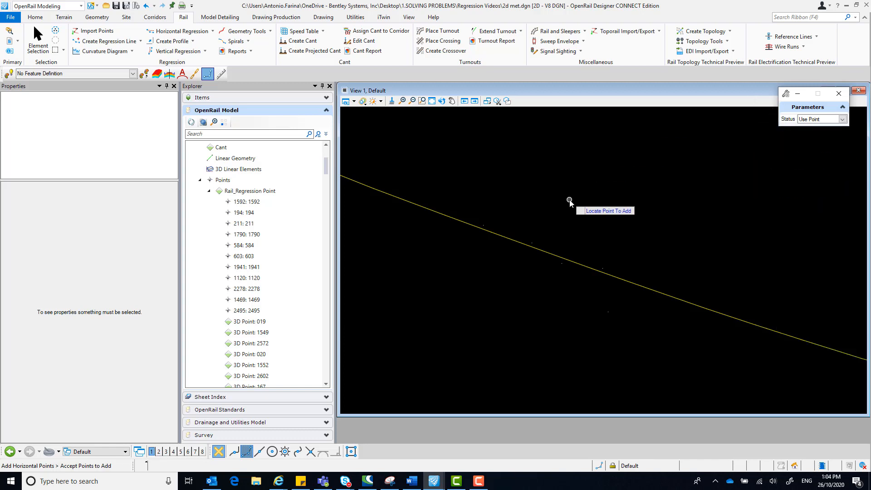
# Step: Add the five stray points beside the yellow line to that regression line
pyautogui.scroll(1, 482, 217)
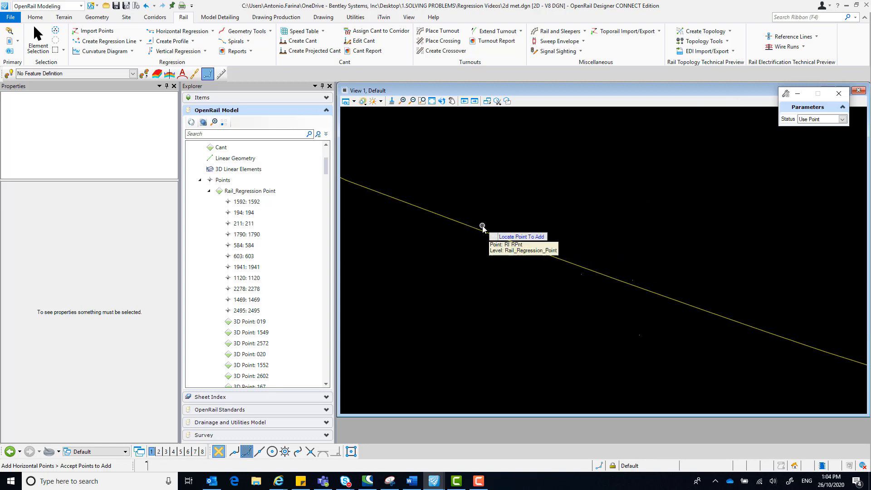
pyautogui.click(482, 226)
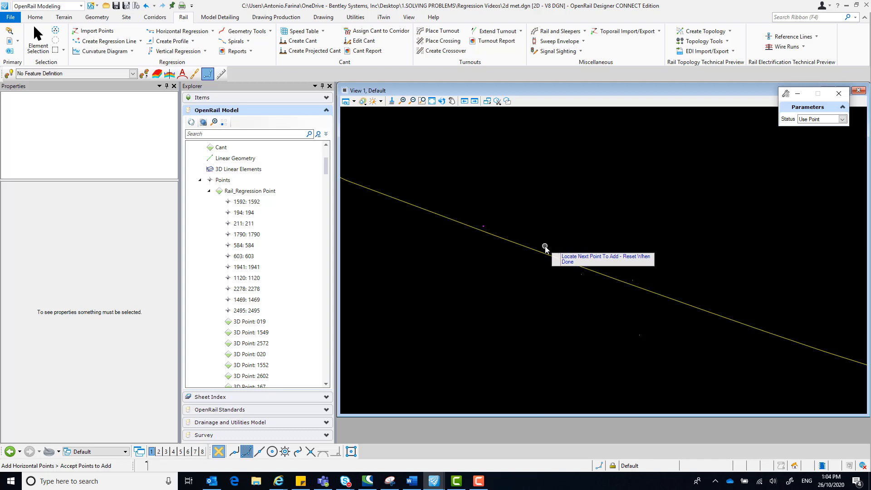
pyautogui.click(581, 274)
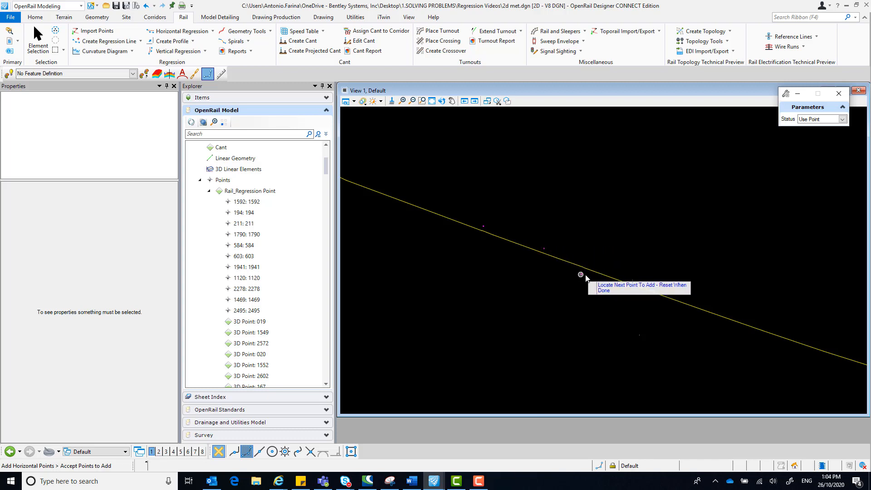
pyautogui.click(633, 281)
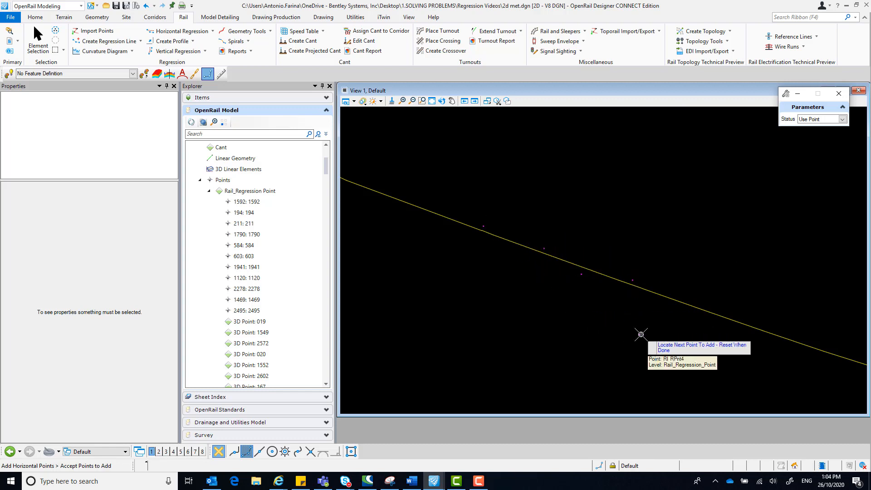
pyautogui.rightClick(594, 320)
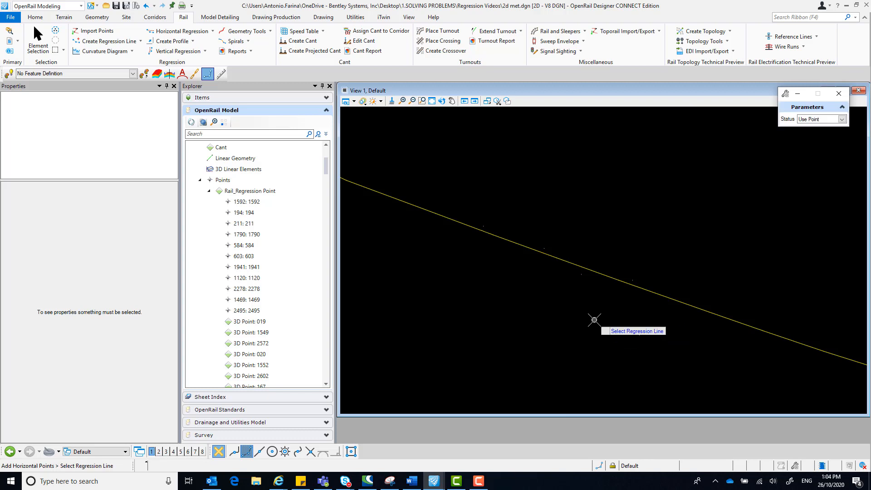
pyautogui.click(458, 224)
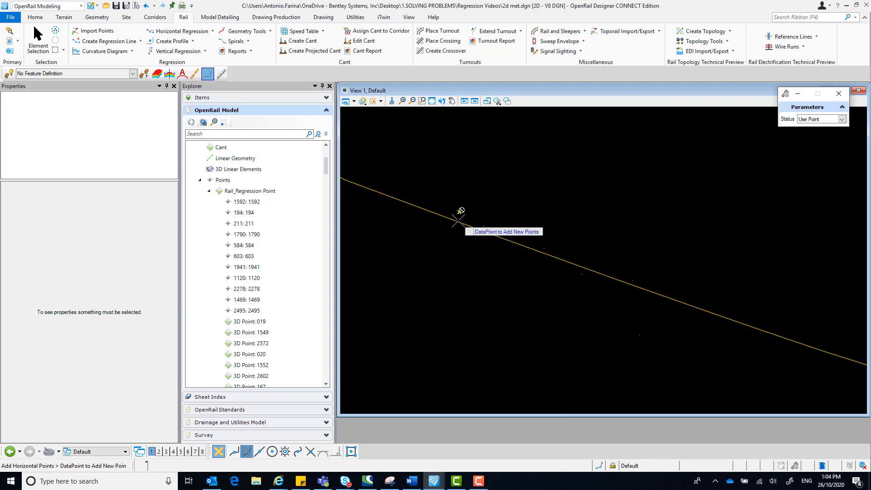
pyautogui.click(492, 179)
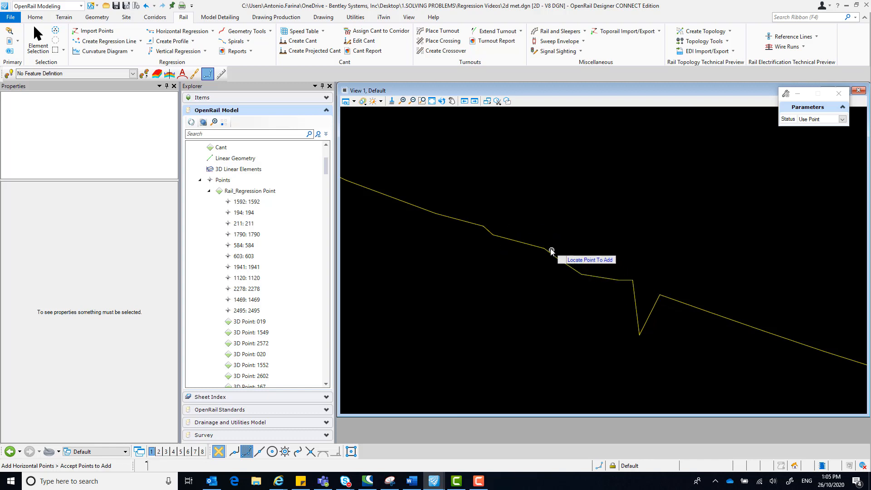
# Step: Set the status of regression point RI RPnt1 to Fixed Point in its properties
pyautogui.scroll(4, 546, 248)
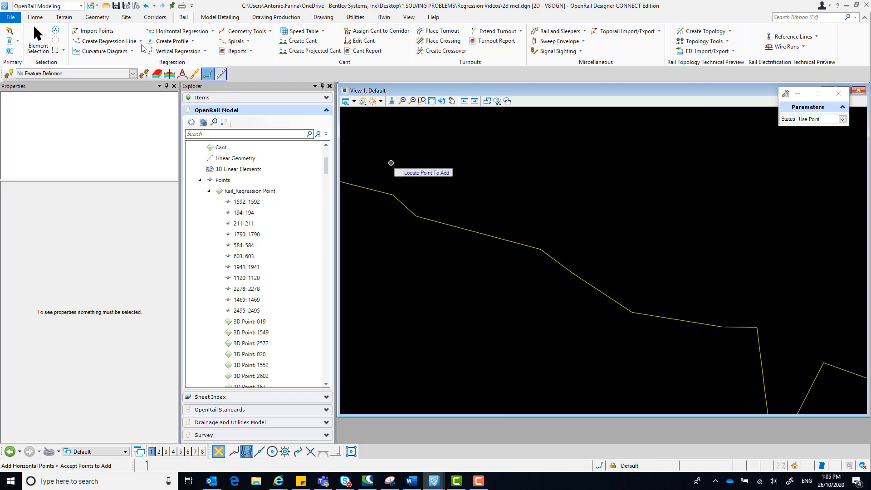
pyautogui.click(40, 48)
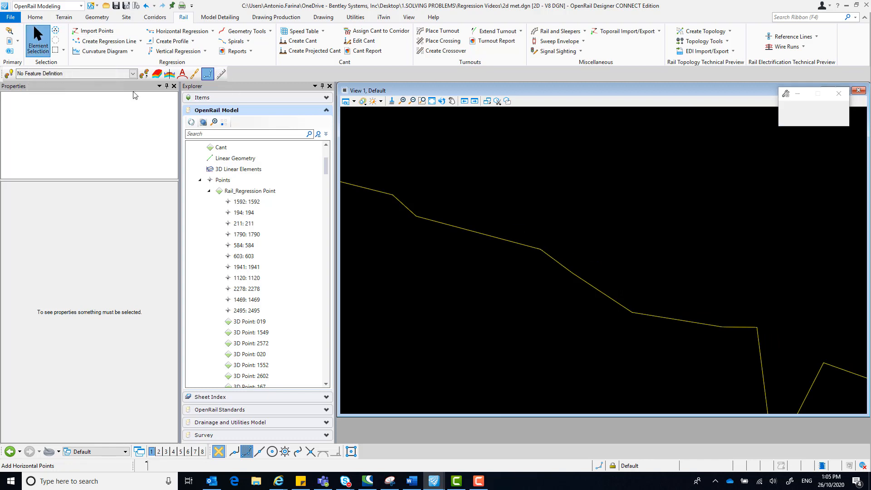
pyautogui.click(540, 249)
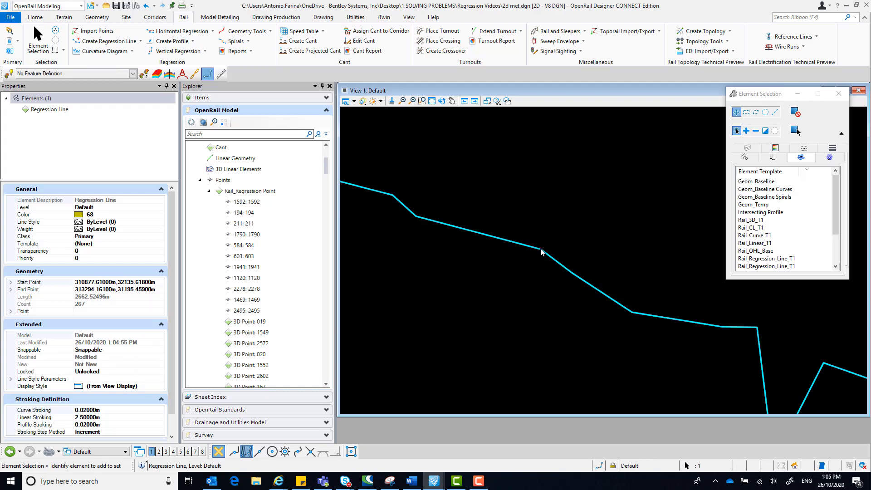
pyautogui.click(539, 249)
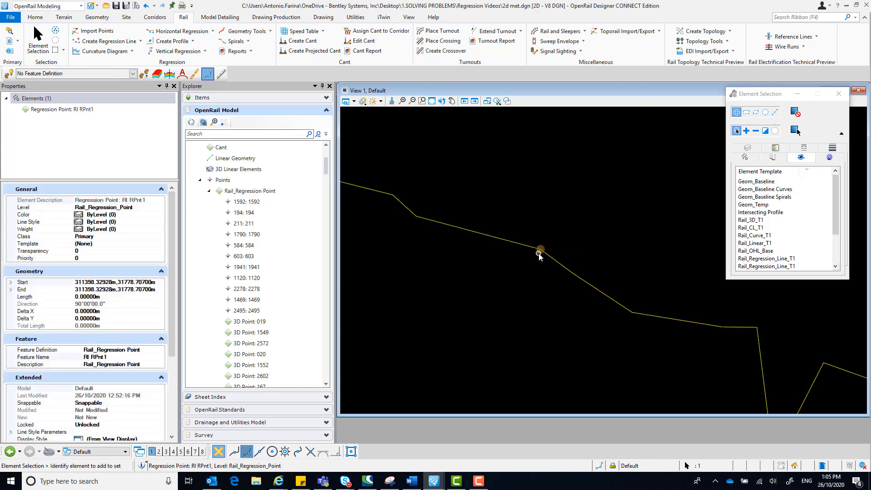
pyautogui.scroll(-3, 109, 321)
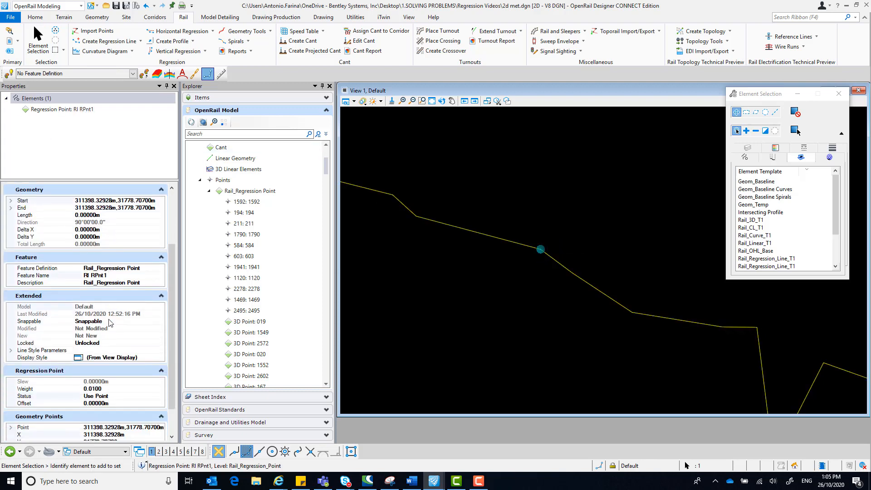
pyautogui.scroll(-2, 109, 321)
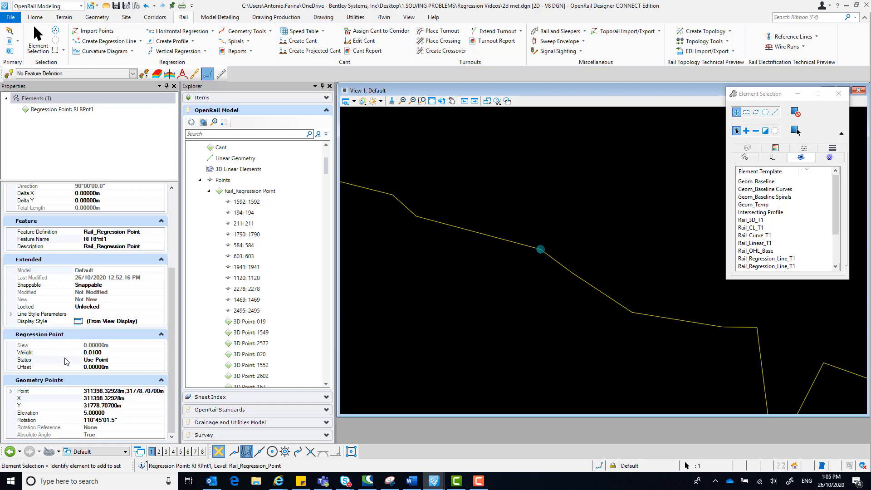
pyautogui.click(105, 361)
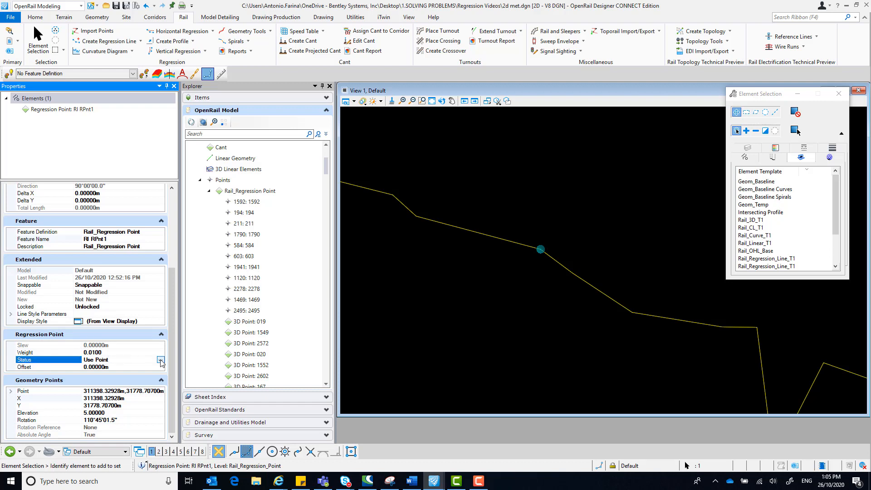
pyautogui.click(160, 360)
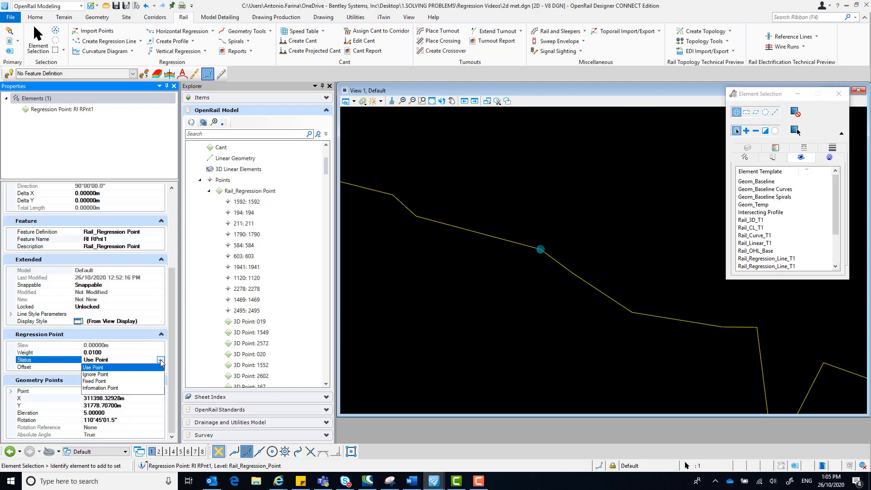
pyautogui.click(99, 381)
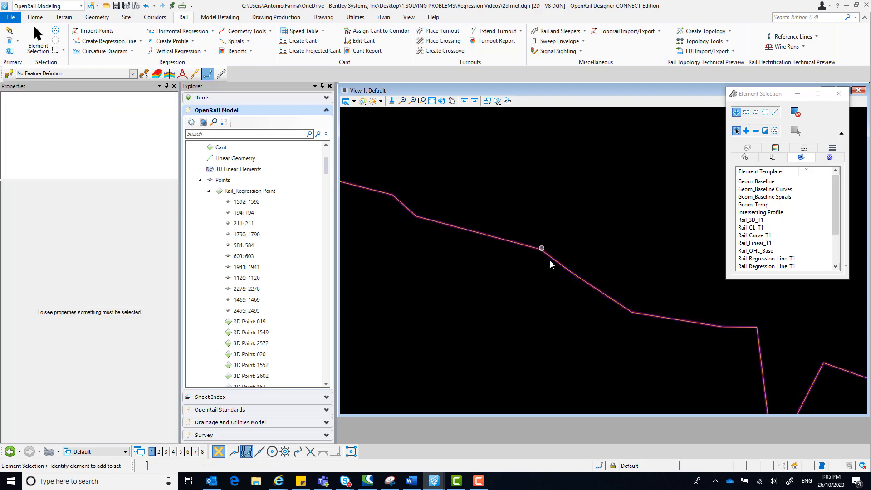
# Step: Set the status of regression point RI RPnt4, at the tip of the downward spike, to Information Point and clear the selection
pyautogui.moveTo(649, 345); pyautogui.dragTo(556, 268, button='middle')
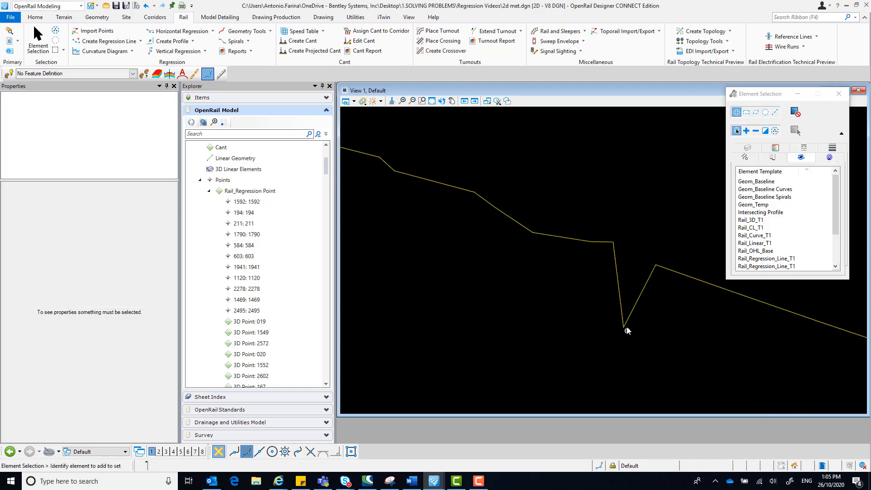
pyautogui.scroll(3, 623, 327)
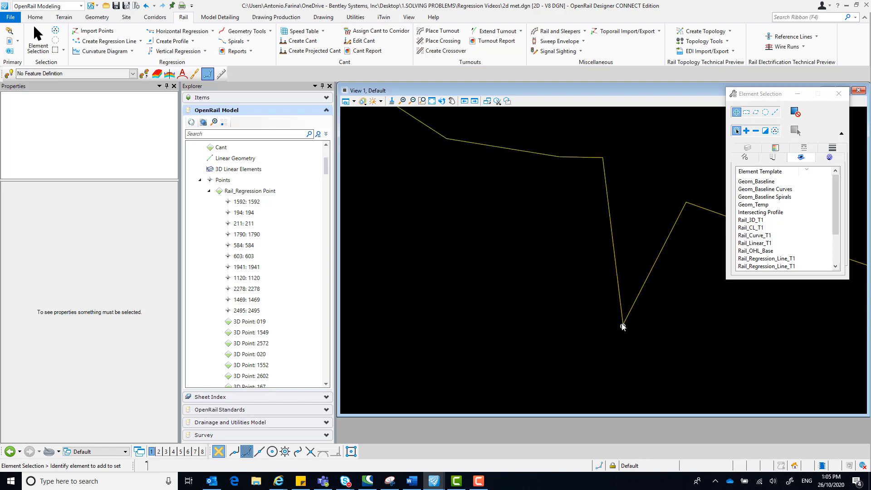
pyautogui.click(623, 326)
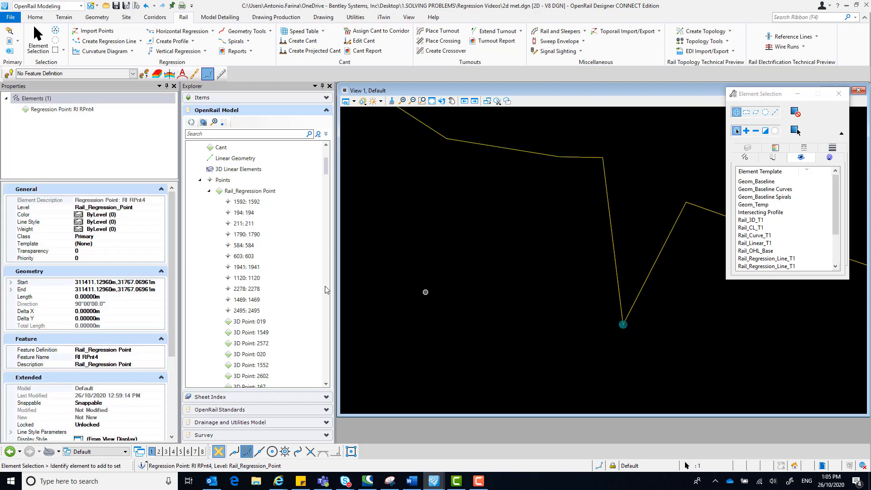
pyautogui.scroll(-1, 518, 292)
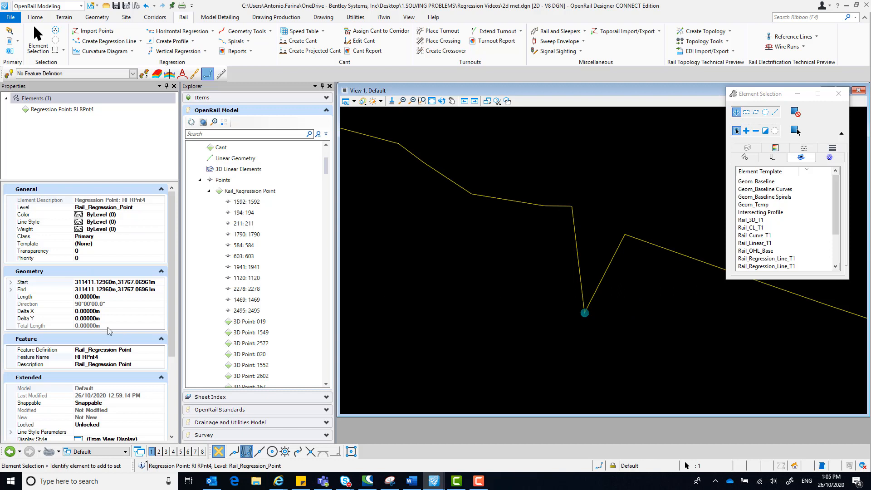
pyautogui.scroll(-3, 100, 326)
pyautogui.scroll(-2, 100, 326)
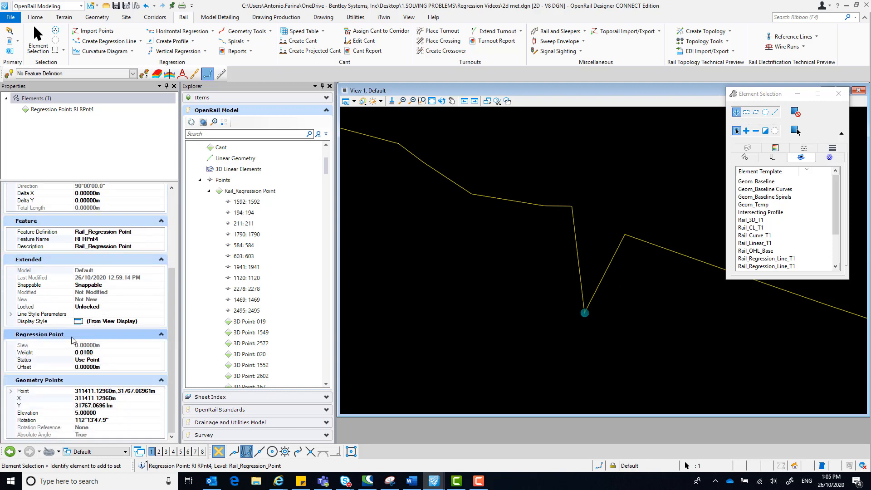
pyautogui.click(108, 361)
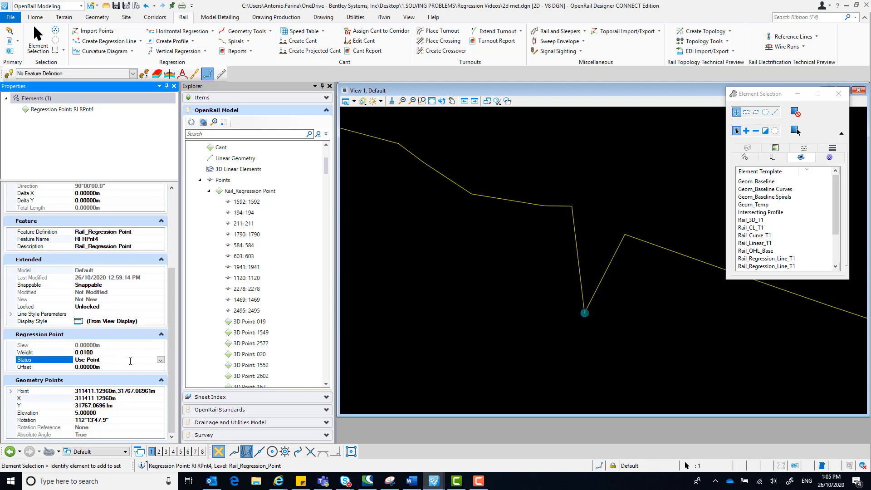
pyautogui.click(160, 359)
pyautogui.click(103, 390)
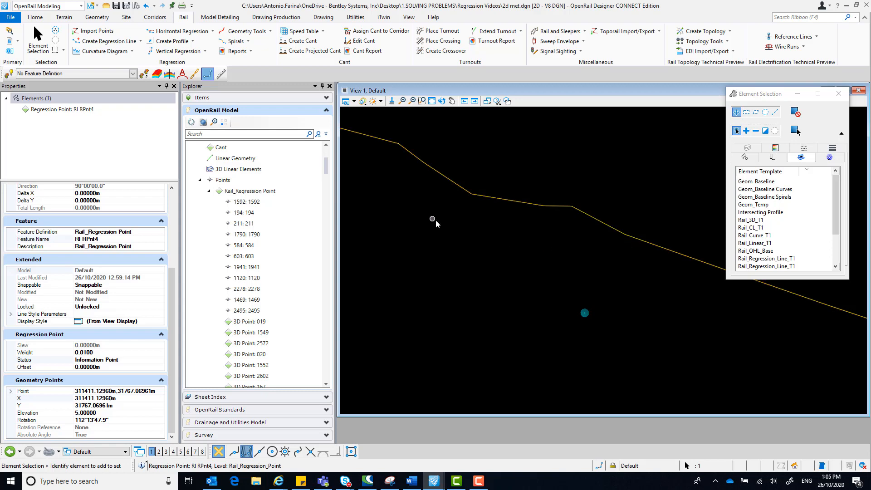
pyautogui.moveTo(435, 219); pyautogui.dragTo(536, 262, button='middle')
pyautogui.scroll(-1, 530, 268)
pyautogui.click(530, 269)
# Step: Start a Single Horizontal Regression on the yellow regression line with Automatic geometry and feature definition Rail_CL_Track1
pyautogui.moveTo(590, 312); pyautogui.dragTo(551, 293, button='middle')
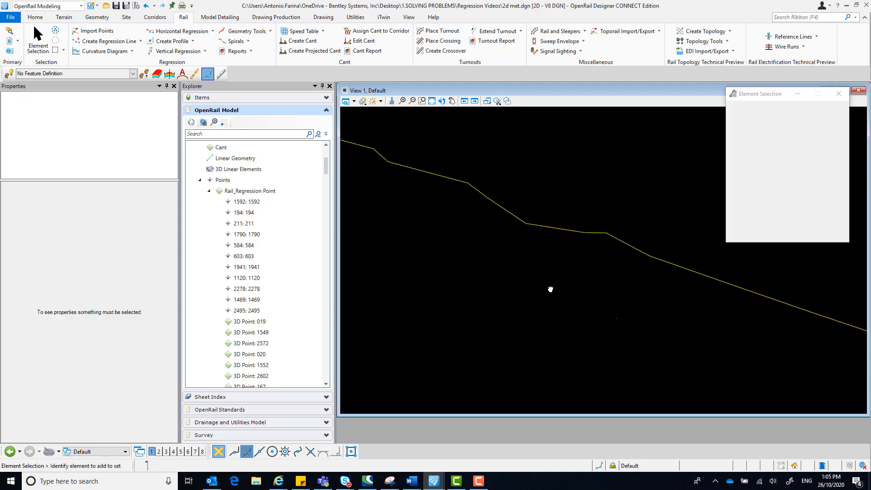
pyautogui.scroll(-1, 551, 293)
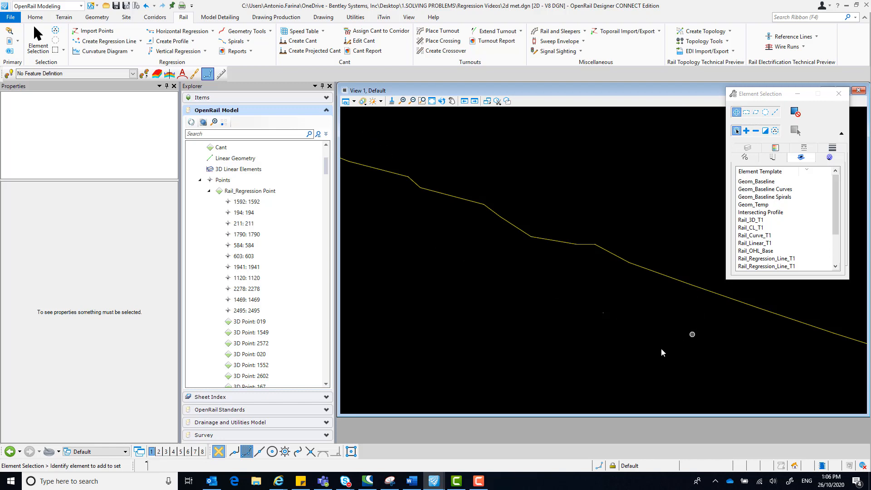
pyautogui.scroll(-2, 706, 332)
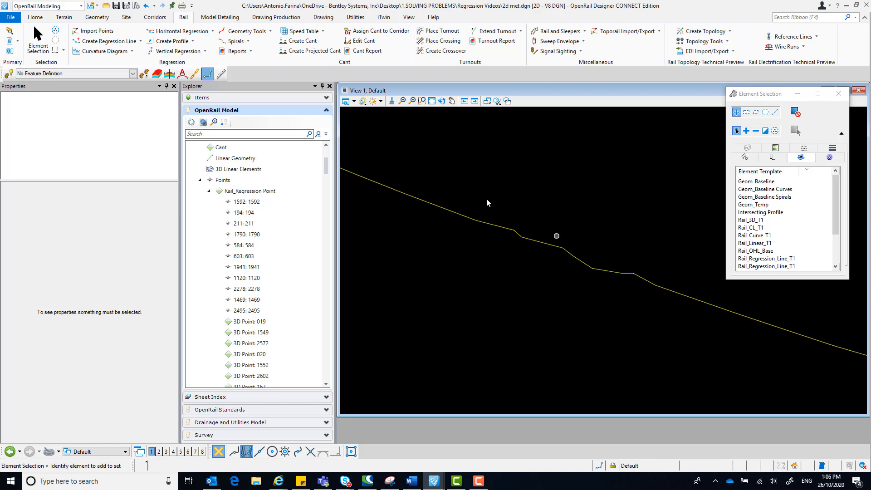
pyautogui.moveTo(575, 336); pyautogui.dragTo(538, 324, button='middle')
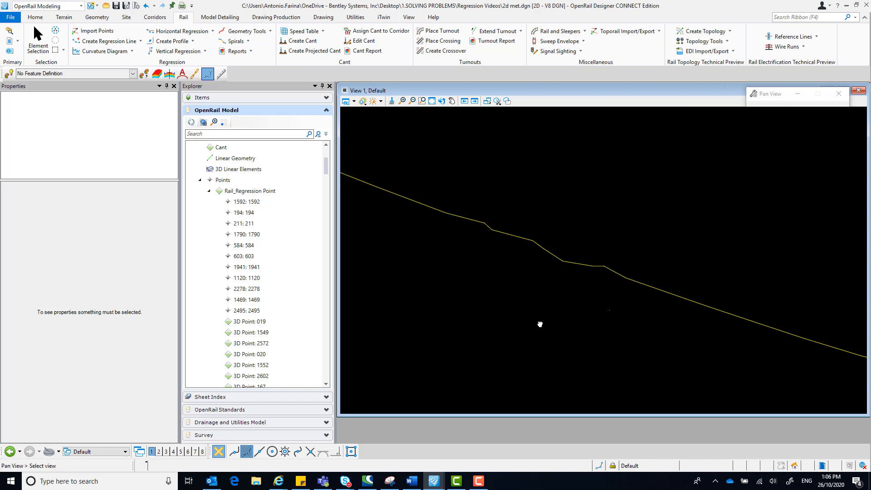
pyautogui.click(212, 31)
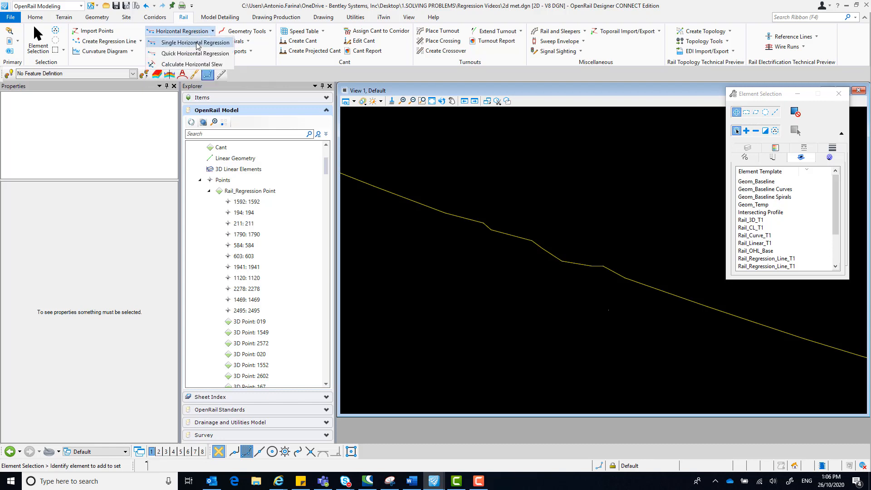
pyautogui.click(214, 44)
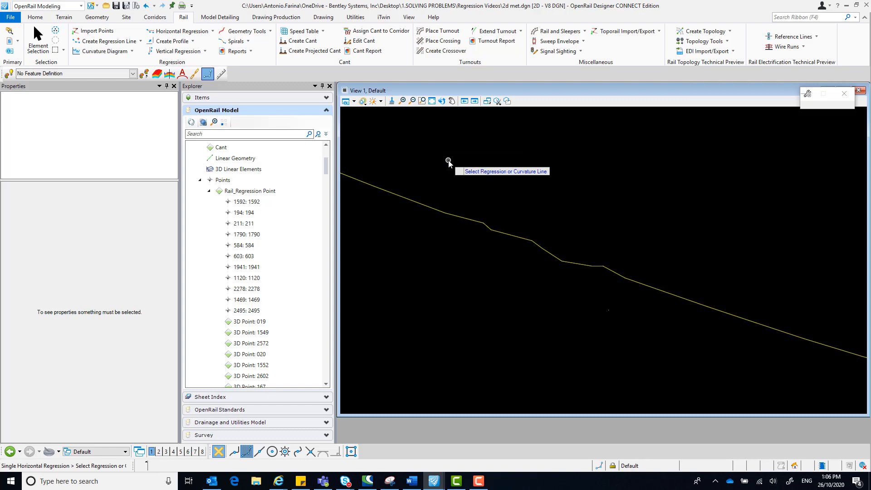
pyautogui.scroll(-1, 448, 162)
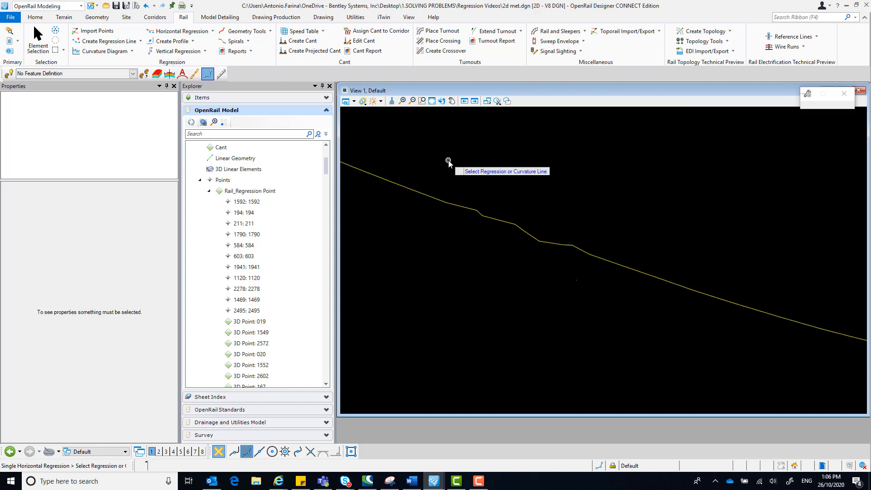
pyautogui.click(393, 189)
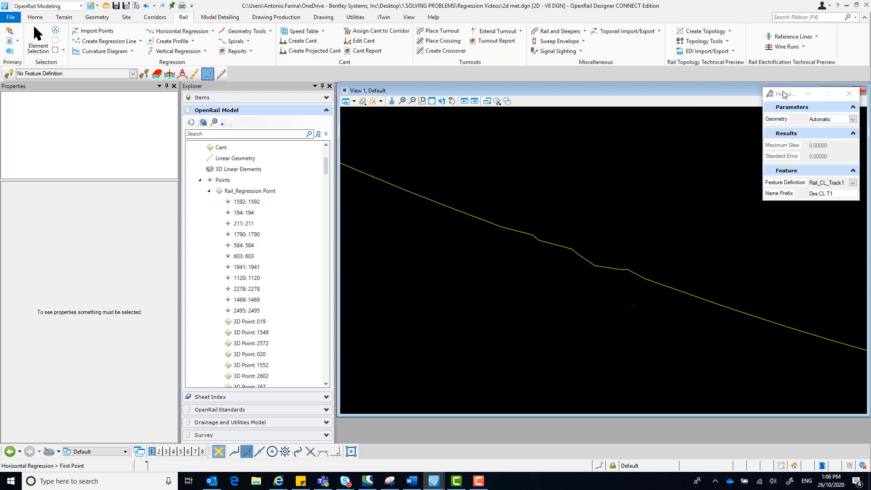
pyautogui.moveTo(798, 93); pyautogui.dragTo(733, 97)
pyautogui.click(790, 187)
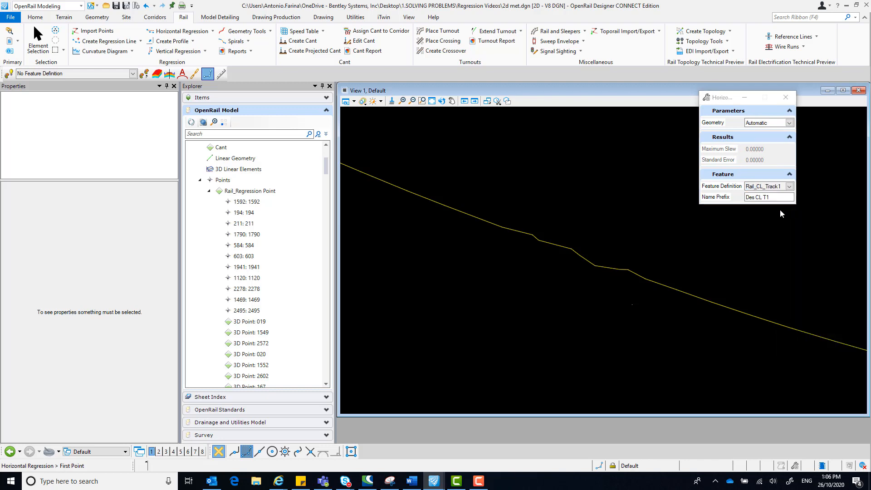
pyautogui.click(791, 211)
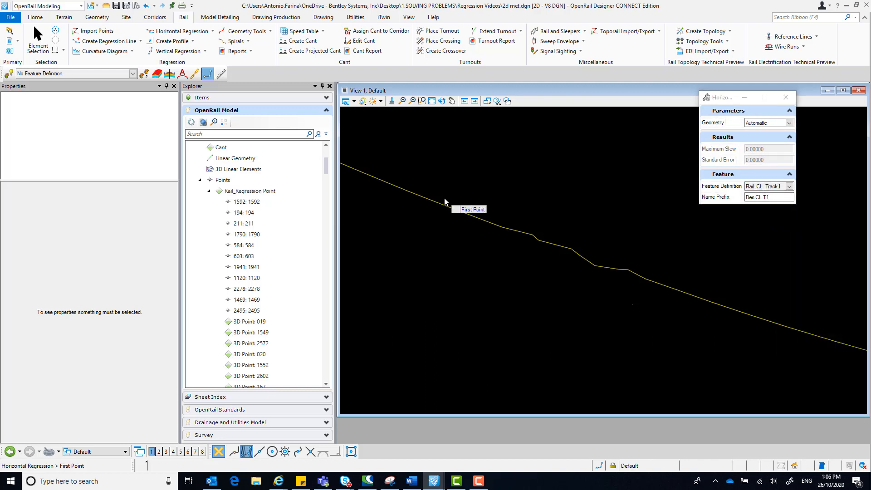
# Step: Create the regression element between a first point before the line's kinks and a second point on the smooth stretch beyond them
pyautogui.click(373, 178)
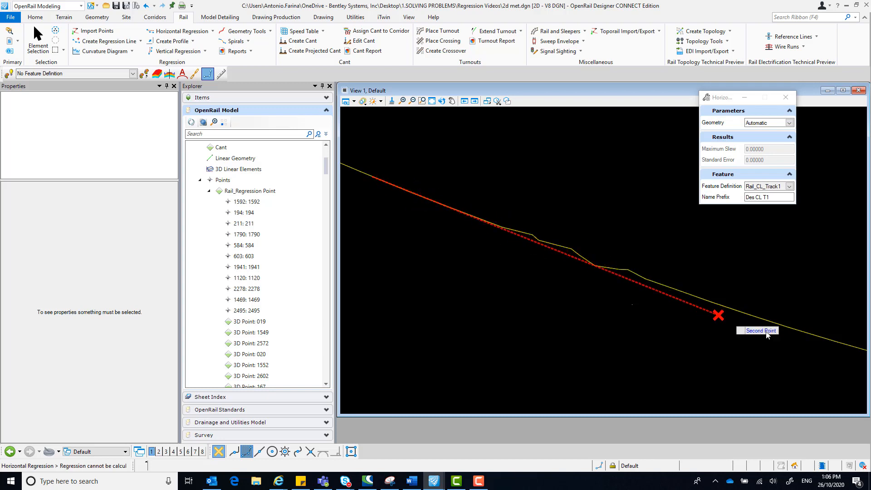
pyautogui.moveTo(751, 321); pyautogui.dragTo(680, 273, button='middle')
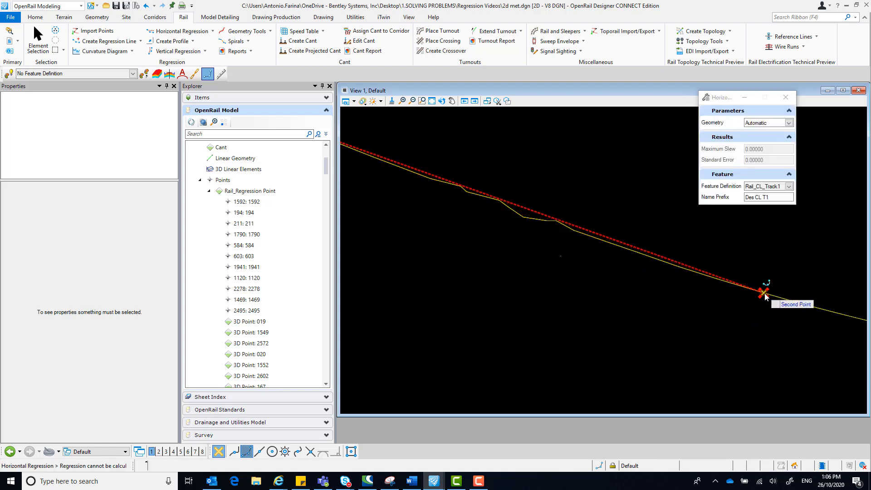
pyautogui.click(763, 294)
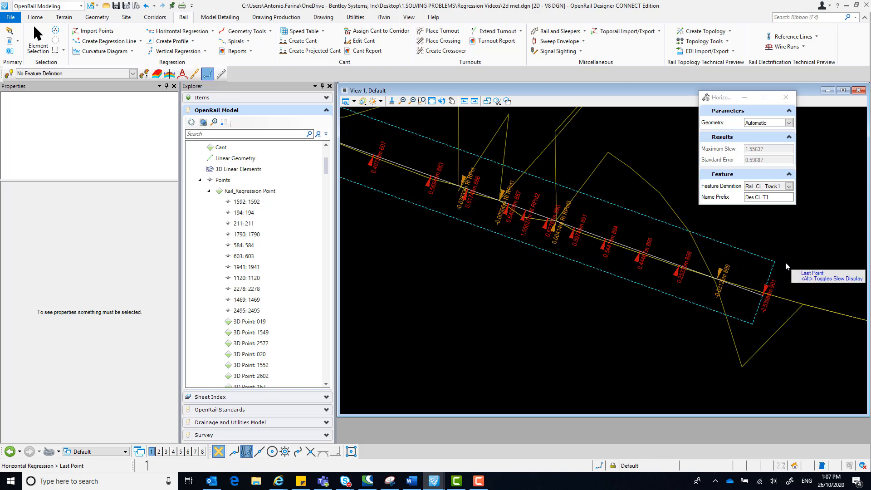
pyautogui.click(823, 237)
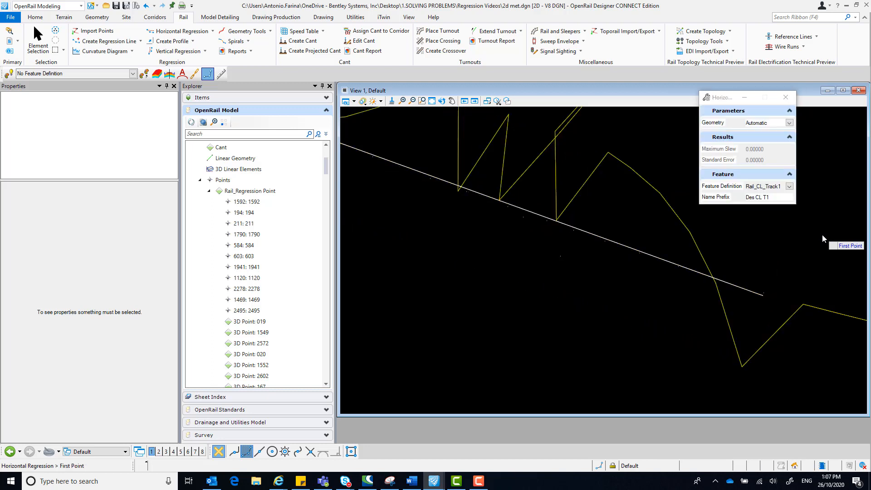
# Step: Select the regression geometry Des CL T1 to examine the slews at its fixed, used and information points, and clear the selection
pyautogui.moveTo(427, 224); pyautogui.dragTo(486, 240, button='middle')
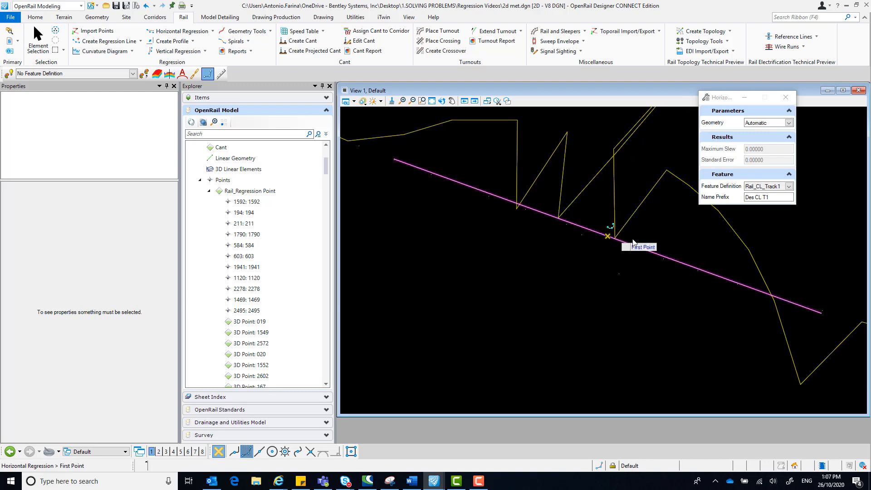
pyautogui.click(38, 45)
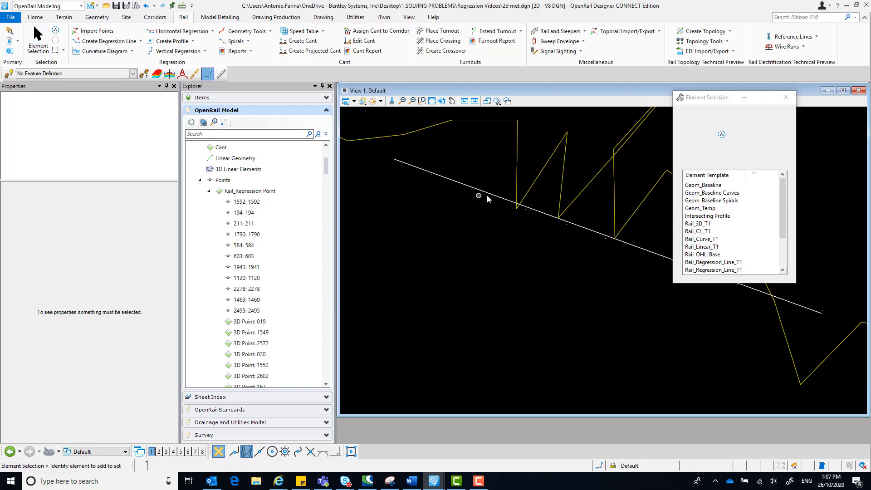
pyautogui.click(542, 214)
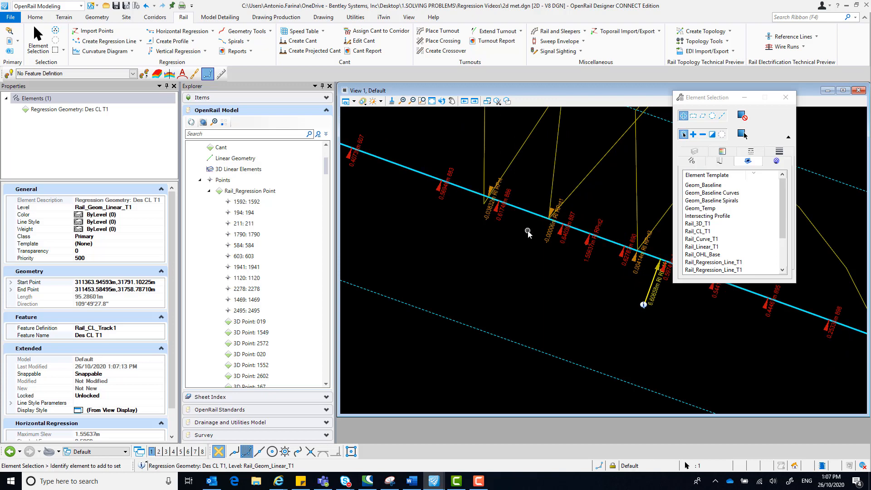
pyautogui.click(529, 234)
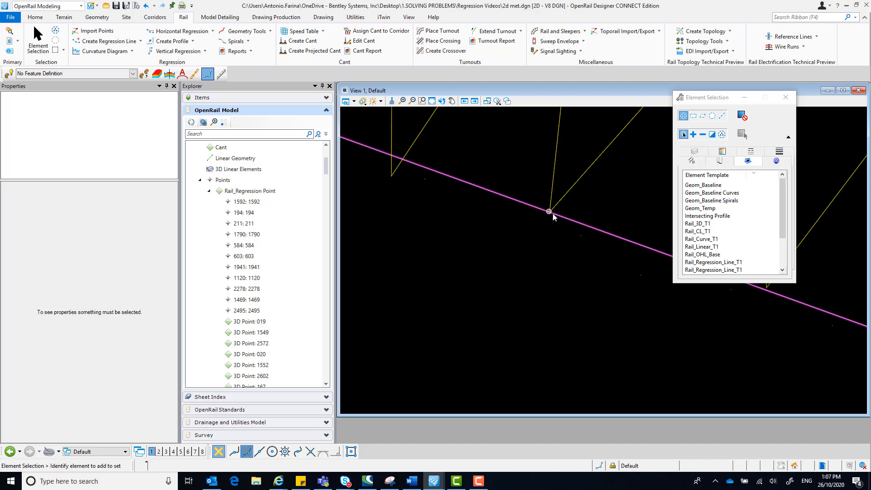
pyautogui.scroll(-2, 588, 234)
pyautogui.scroll(-2, 625, 249)
pyautogui.moveTo(624, 249); pyautogui.dragTo(568, 247, button='middle')
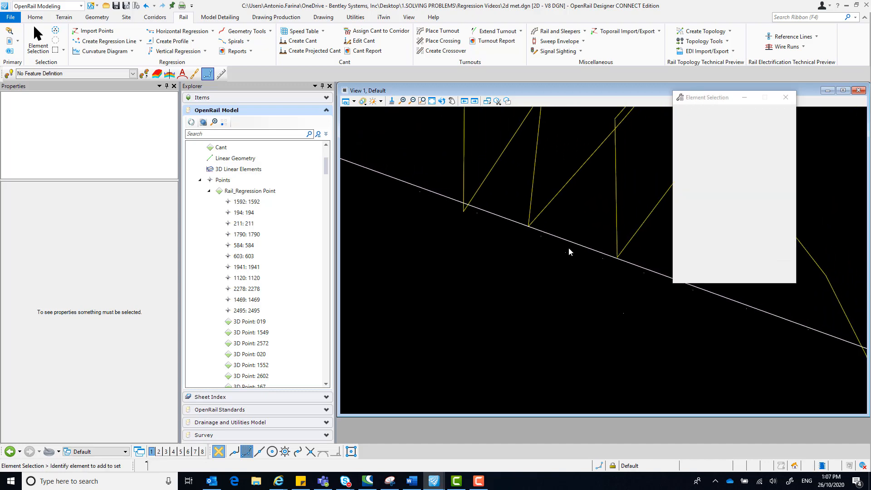
pyautogui.scroll(-1, 568, 248)
pyautogui.click(581, 250)
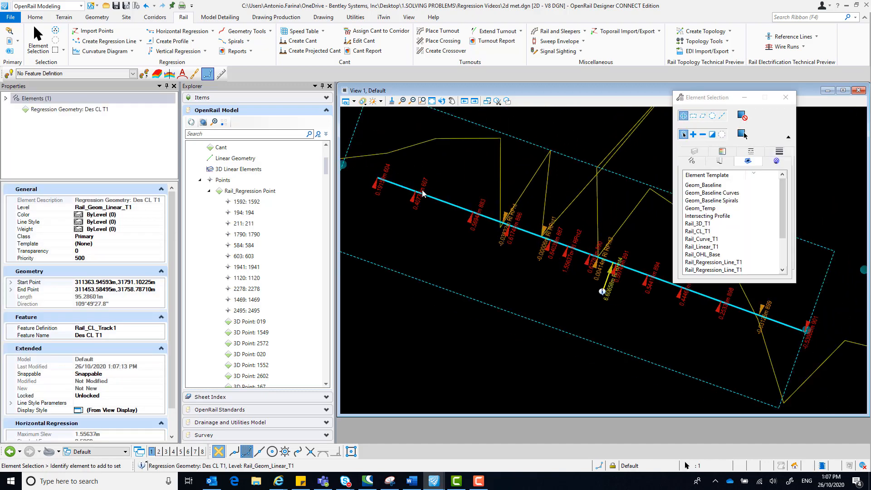
pyautogui.scroll(-1, 450, 205)
pyautogui.click(527, 202)
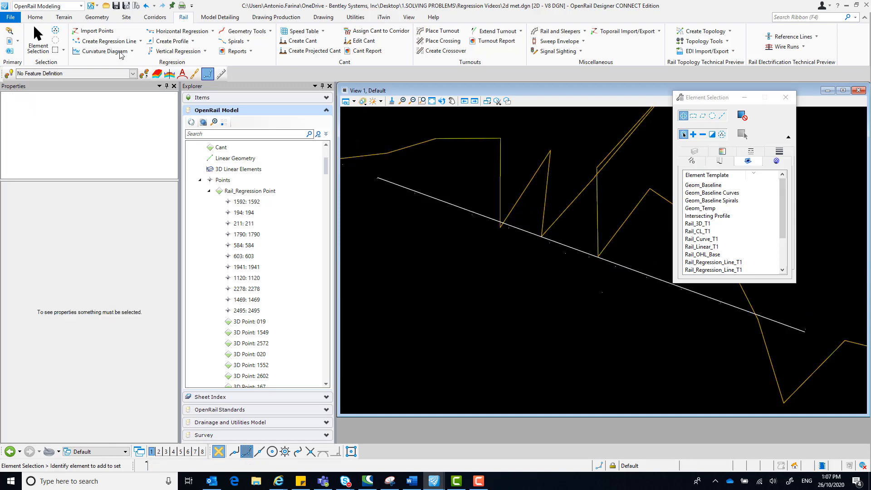
# Step: Open the user preferences for View Options - Civil and expand the Regression Slew Display Settings
pyautogui.click(15, 17)
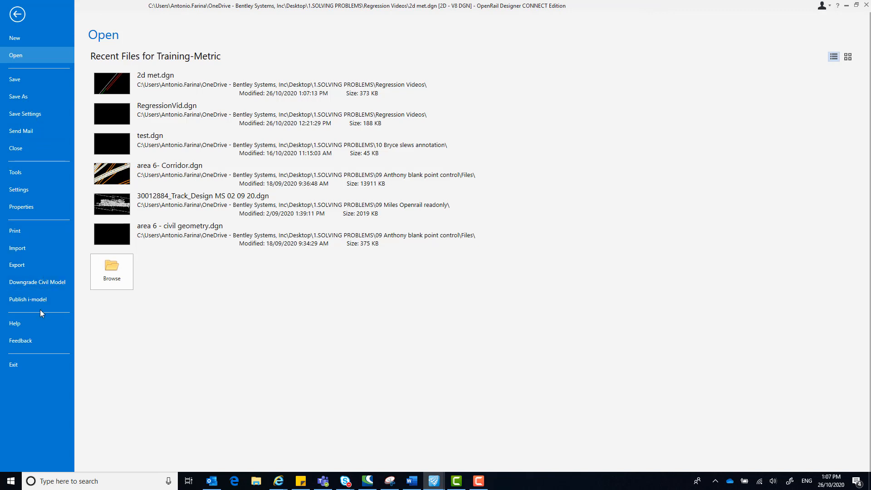
pyautogui.click(40, 191)
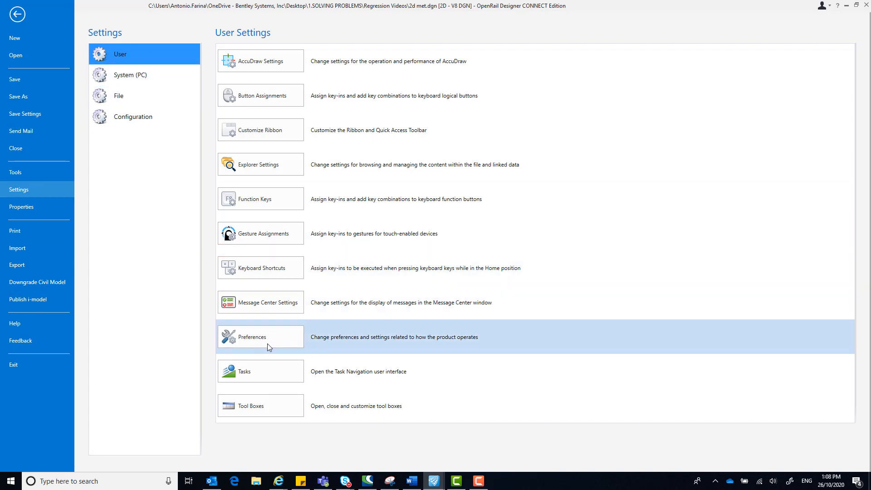
pyautogui.click(276, 344)
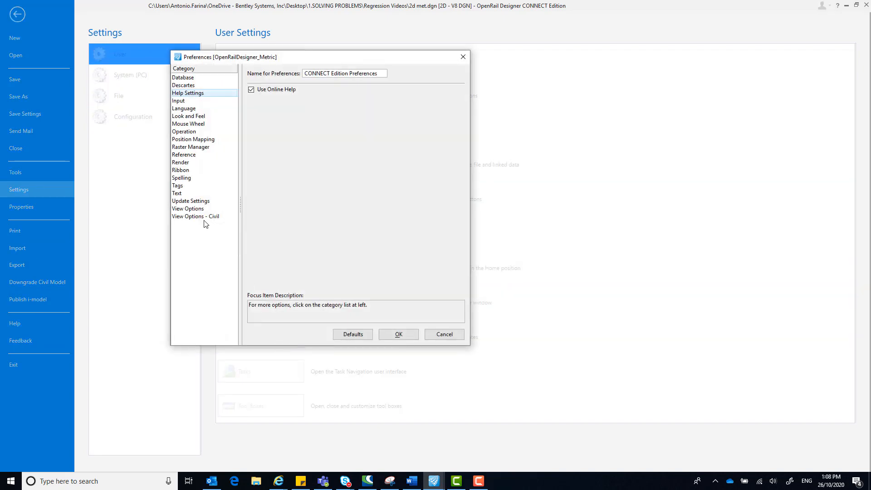
pyautogui.click(191, 218)
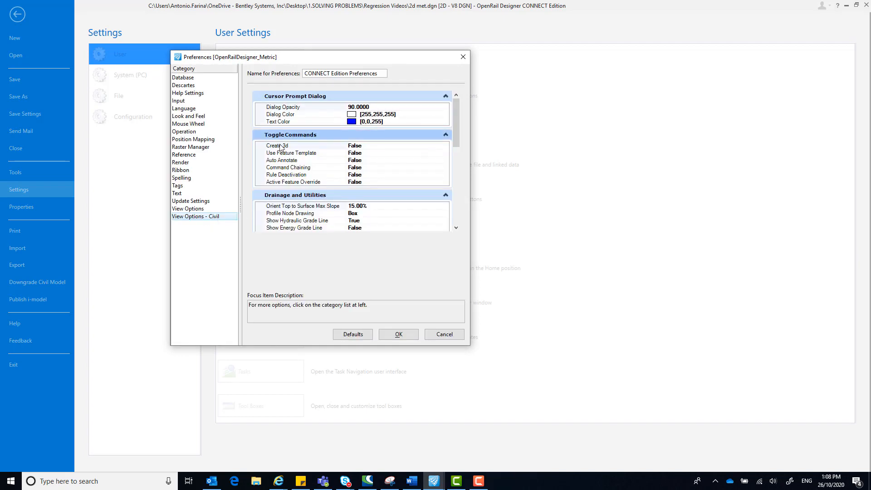
pyautogui.scroll(-3, 420, 159)
pyautogui.scroll(-10, 419, 158)
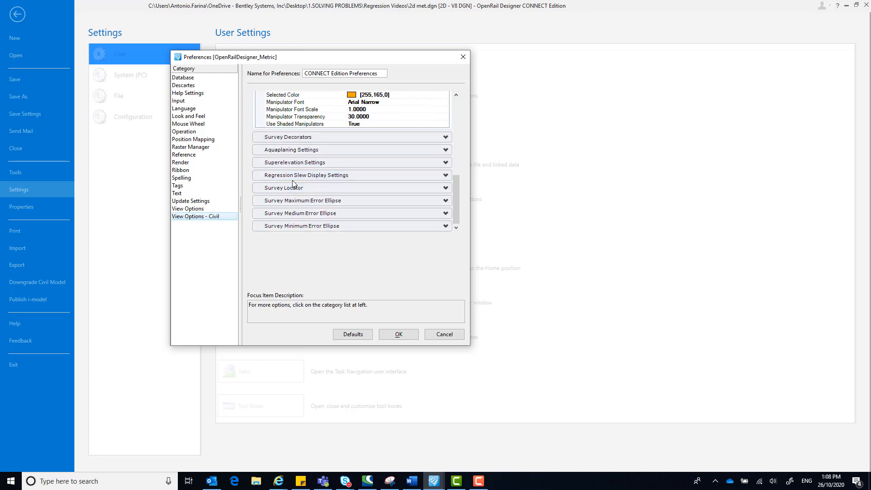
pyautogui.click(382, 176)
# Step: Examine the slew colours, limit values and point symbol options in the Regression Slew Display Settings
pyautogui.scroll(-1, 442, 190)
pyautogui.scroll(-2, 442, 191)
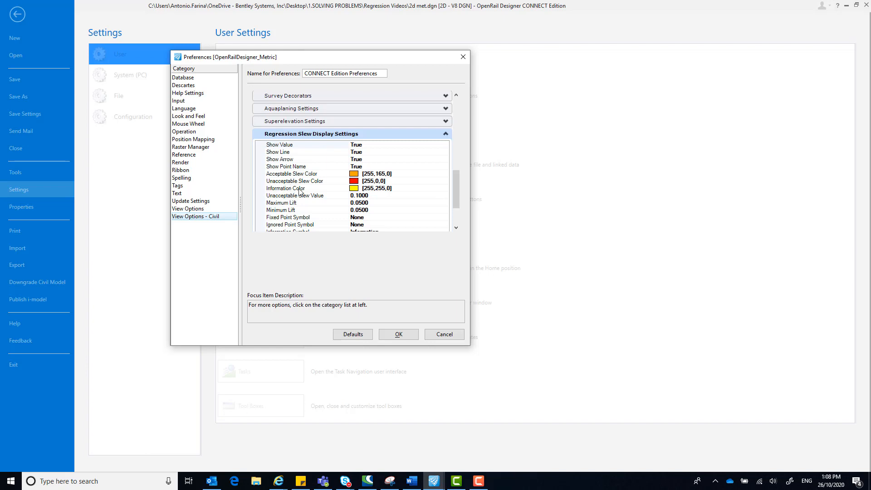
pyautogui.scroll(-1, 309, 187)
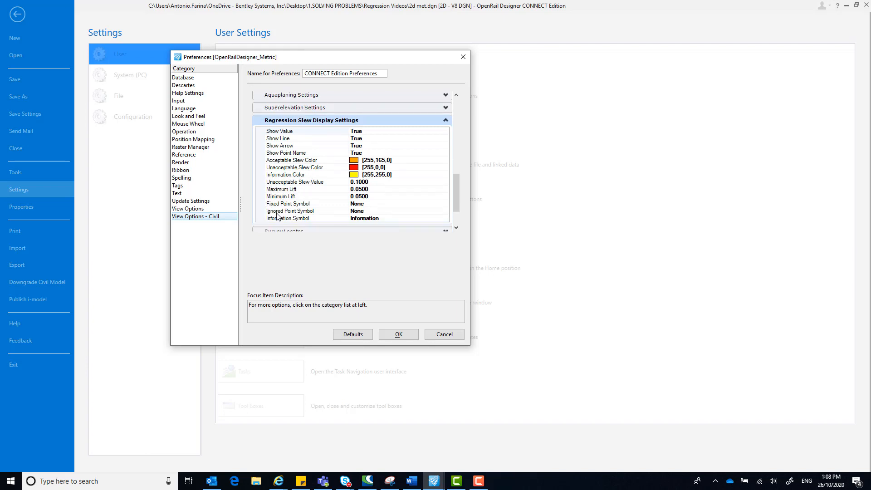
pyautogui.scroll(-1, 277, 216)
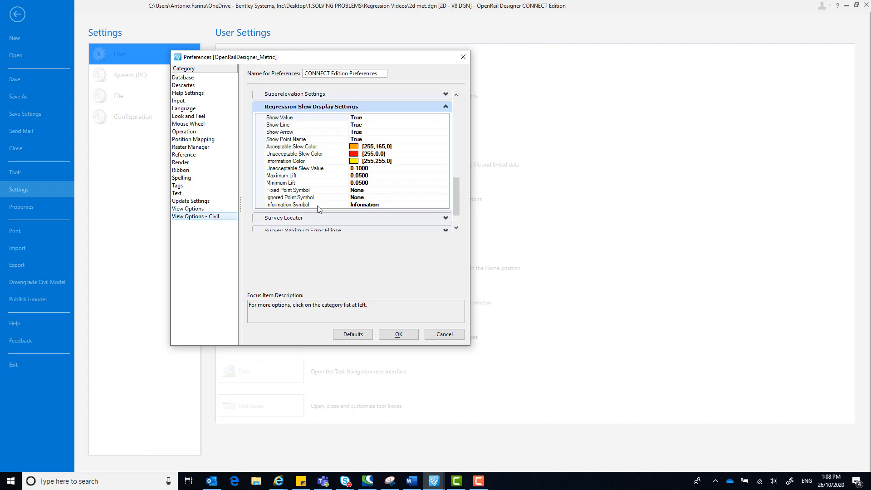
pyautogui.scroll(1, 290, 172)
pyautogui.scroll(-2, 301, 180)
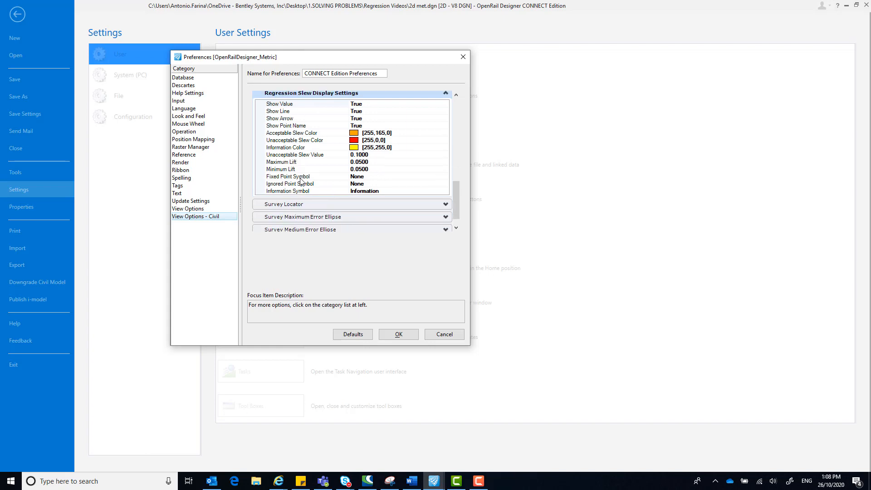